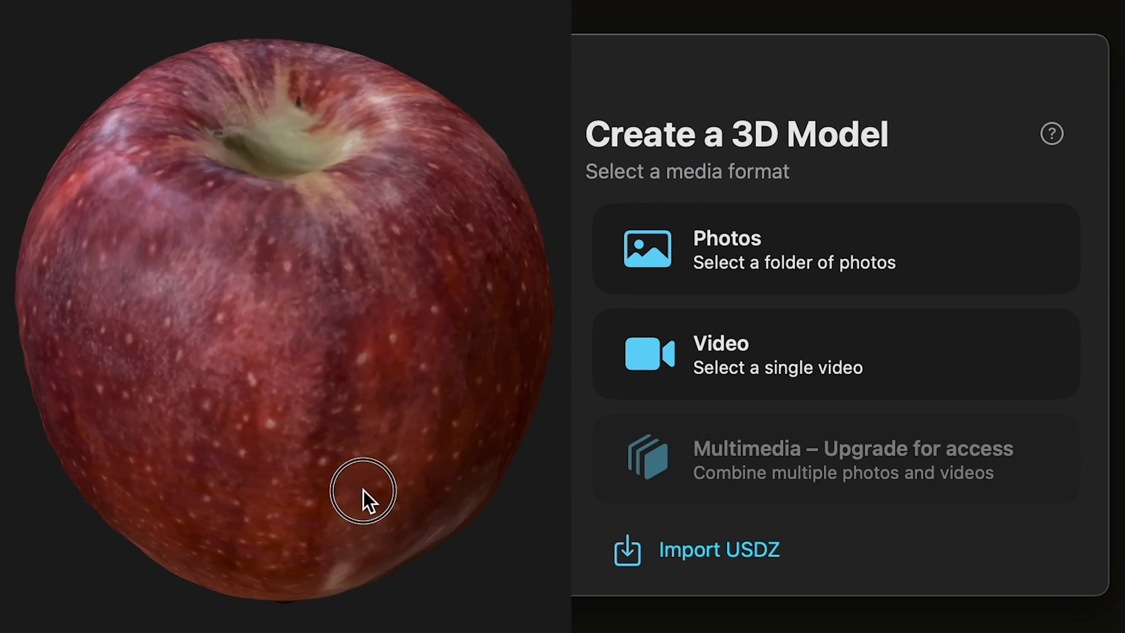
Orbit the finished apple model preview to inspect it from several sides
{"action": "left_click_drag", "start_coordinate": [355, 541], "coordinate": [351, 238]}
{"action": "left_click_drag", "start_coordinate": [115, 368], "coordinate": [333, 318]}
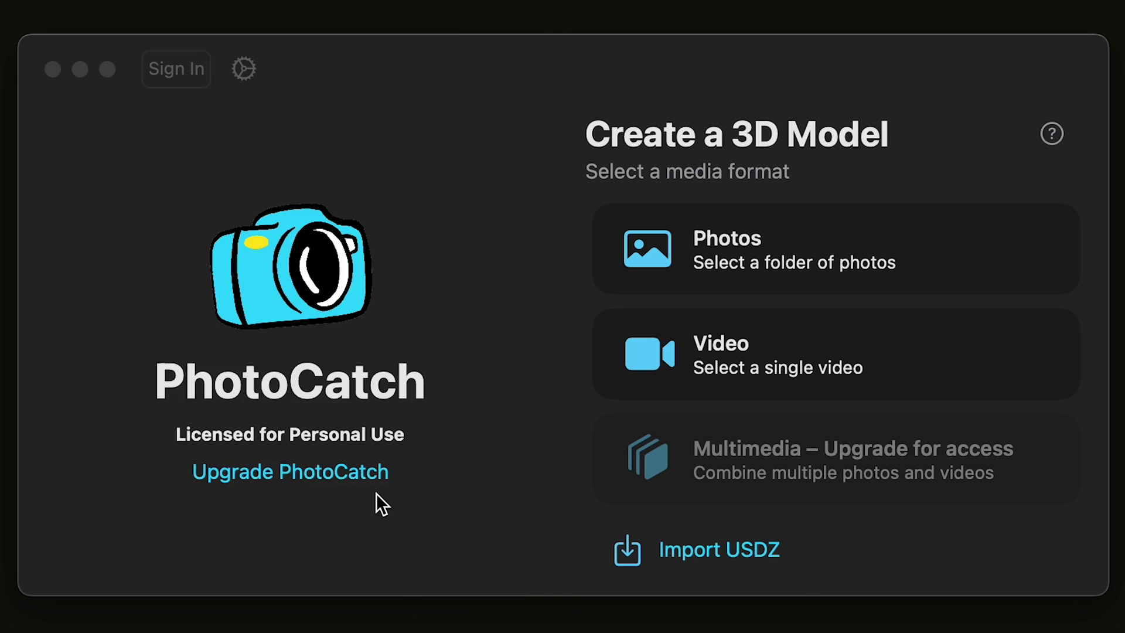
Load the video apple.mp4 as a new model source, giving 145 images at frame interval 12
{"action": "left_click", "coordinate": [816, 353]}
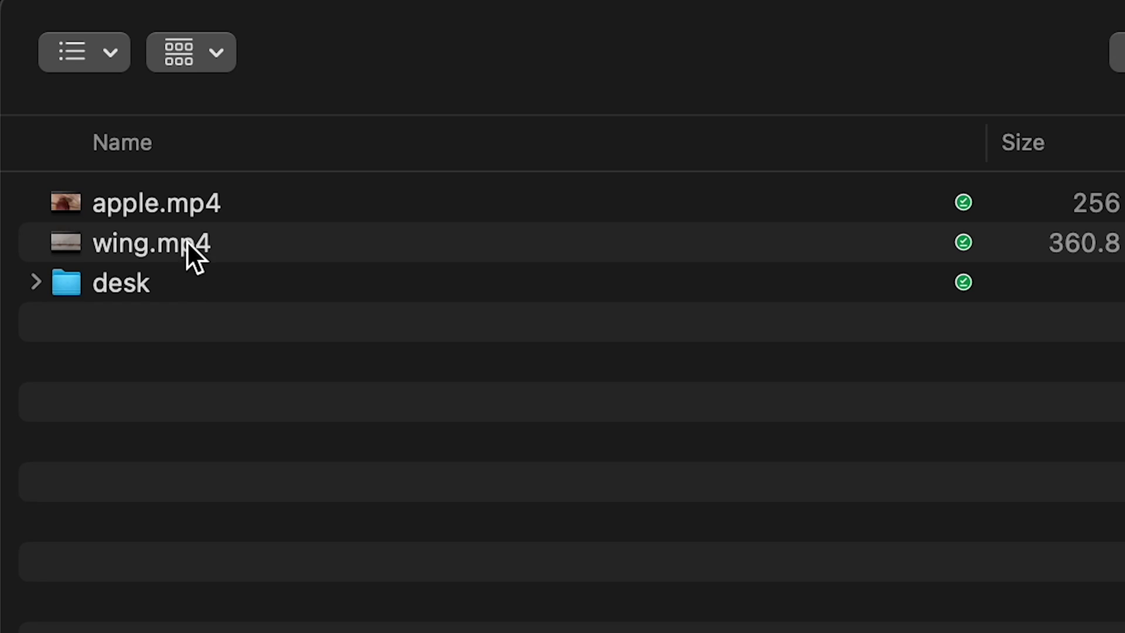
{"action": "left_click", "coordinate": [191, 226]}
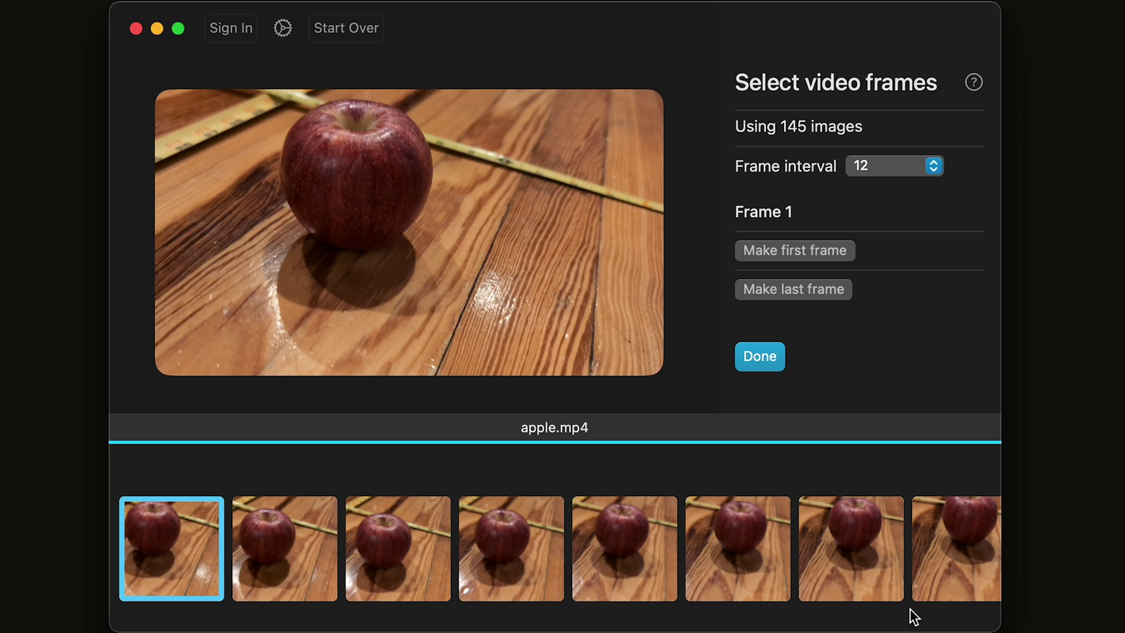
{"action": "scroll", "coordinate": [702, 509], "scroll_direction": "right", "scroll_amount": 5}
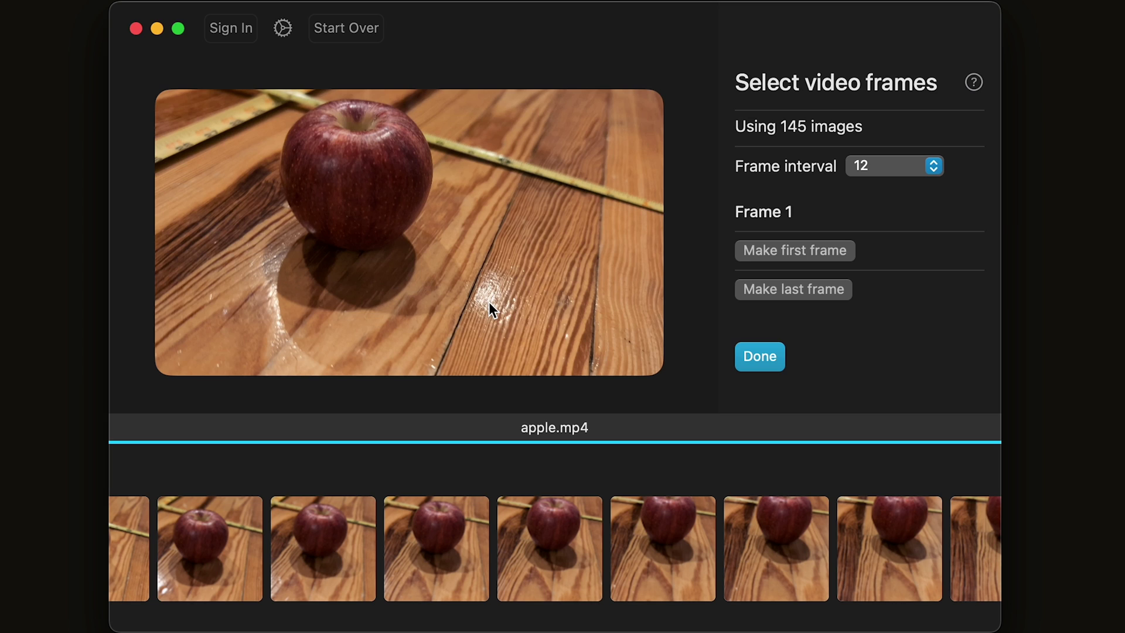
Change the frame interval to 6 for 290 images and extract the frames
{"action": "left_click", "coordinate": [886, 168]}
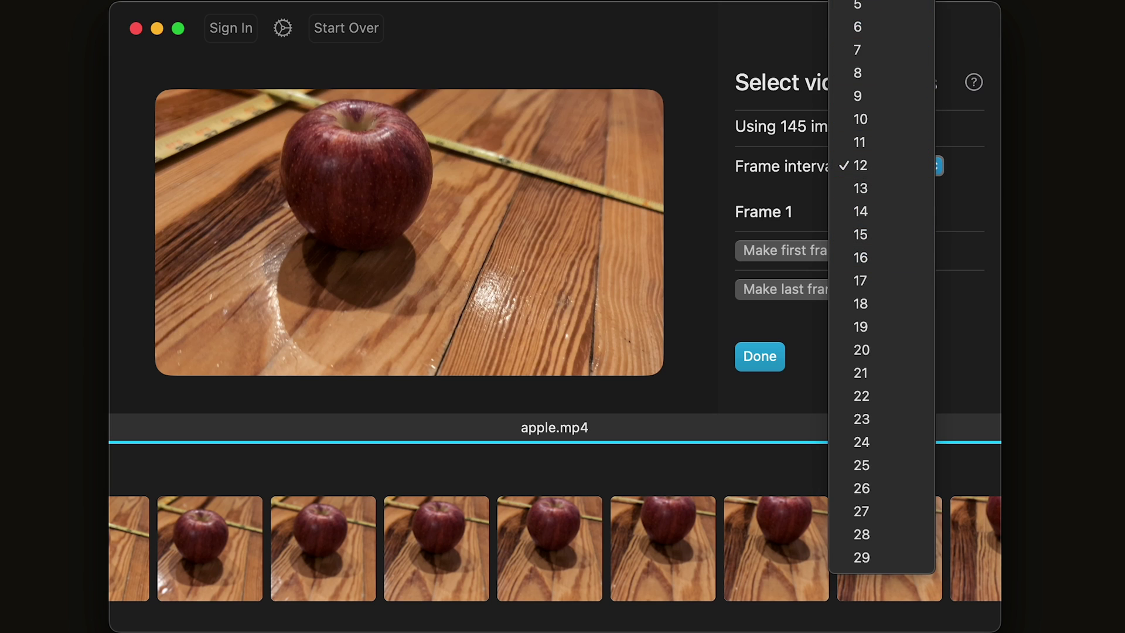
{"action": "left_click", "coordinate": [875, 5]}
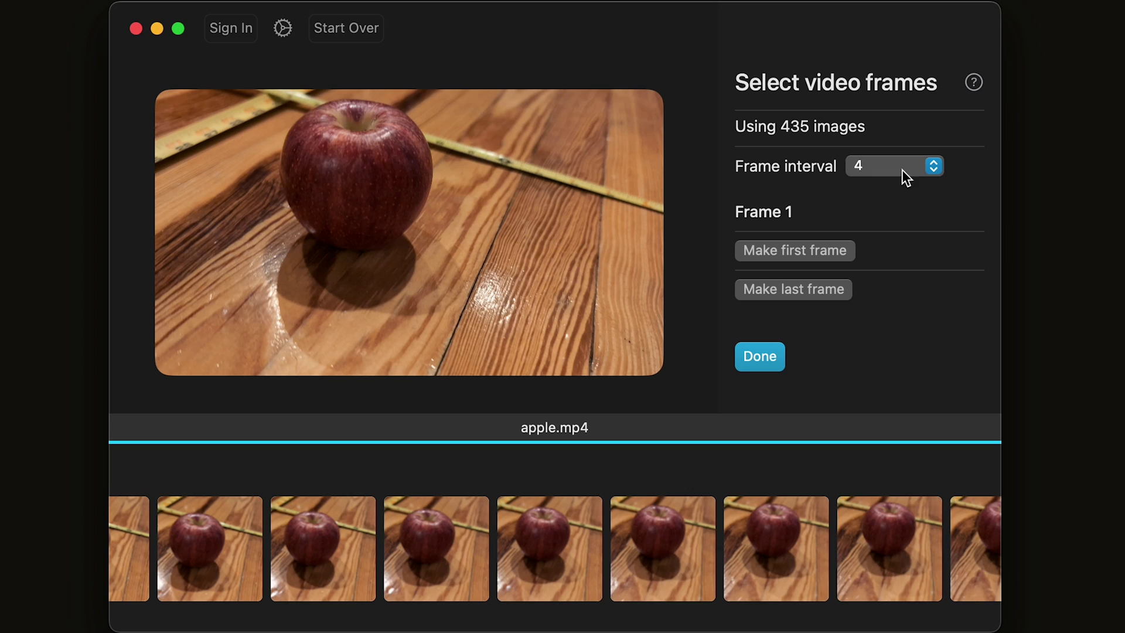
{"action": "key", "text": "Up"}
{"action": "key", "text": "Up"}
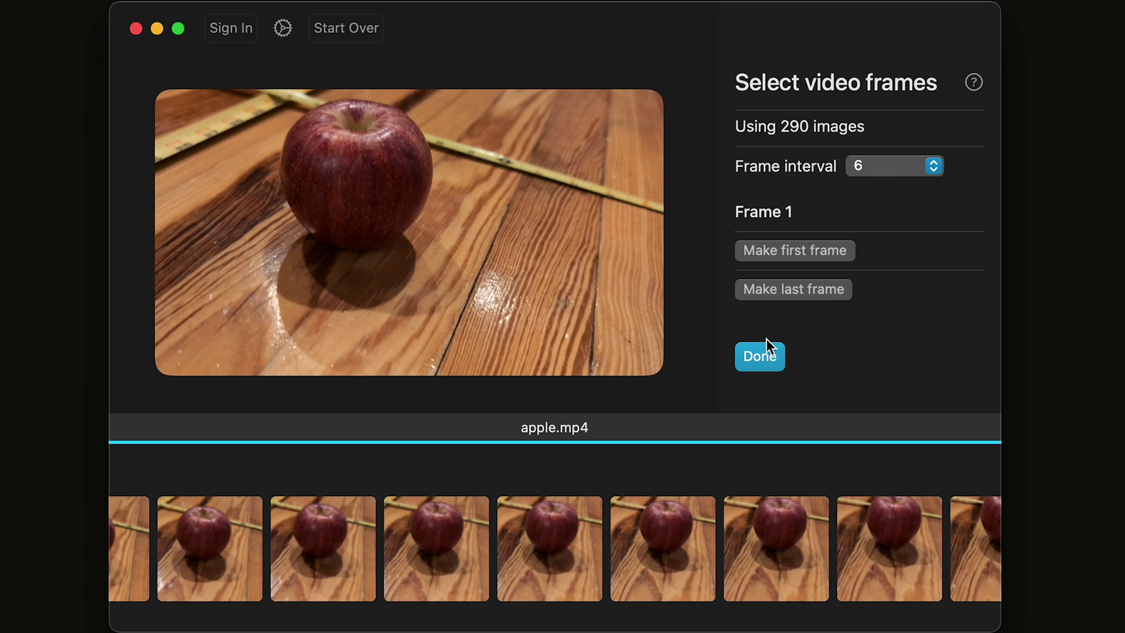
{"action": "left_click", "coordinate": [756, 357]}
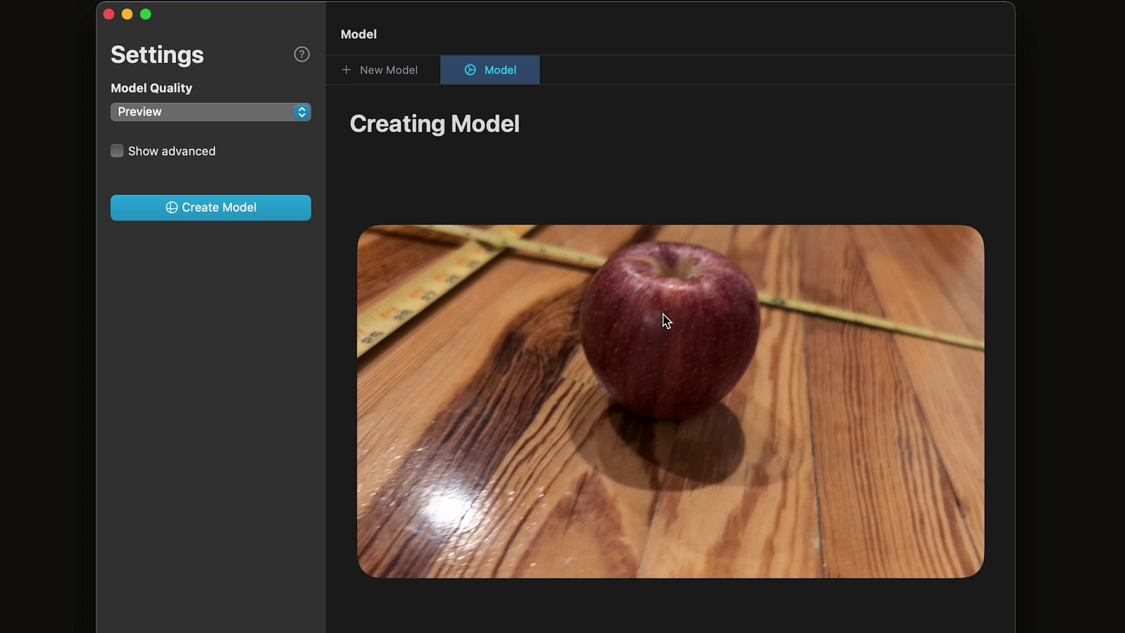
Choose Medium model quality, show advanced settings, and keep Feature Sensitivity at Normal
{"action": "left_click", "coordinate": [272, 114]}
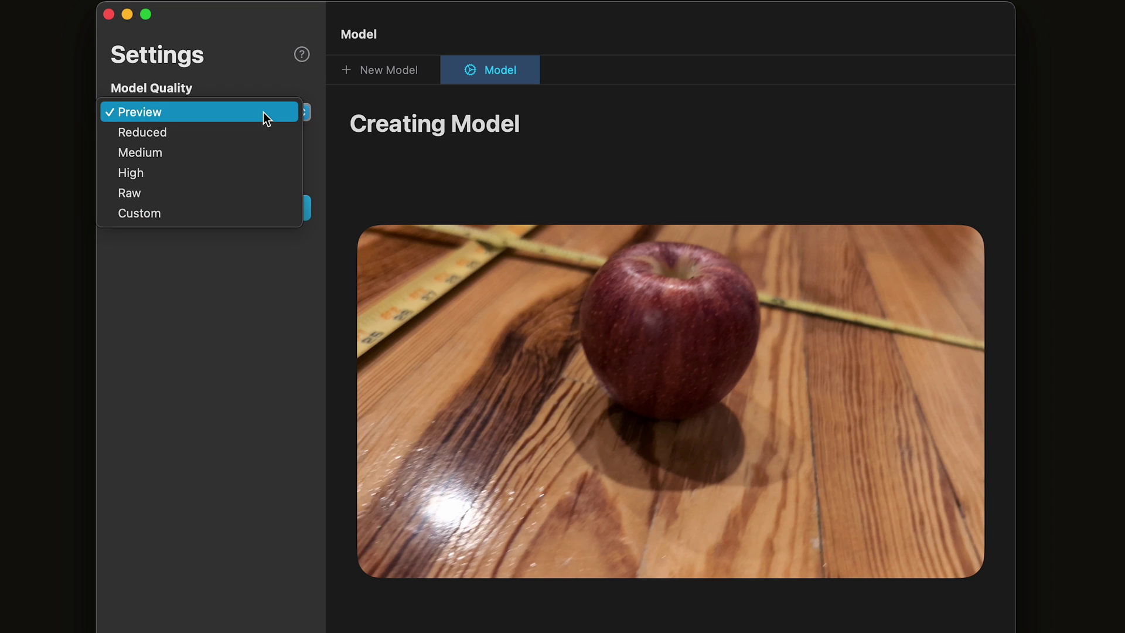
{"action": "left_click", "coordinate": [220, 152]}
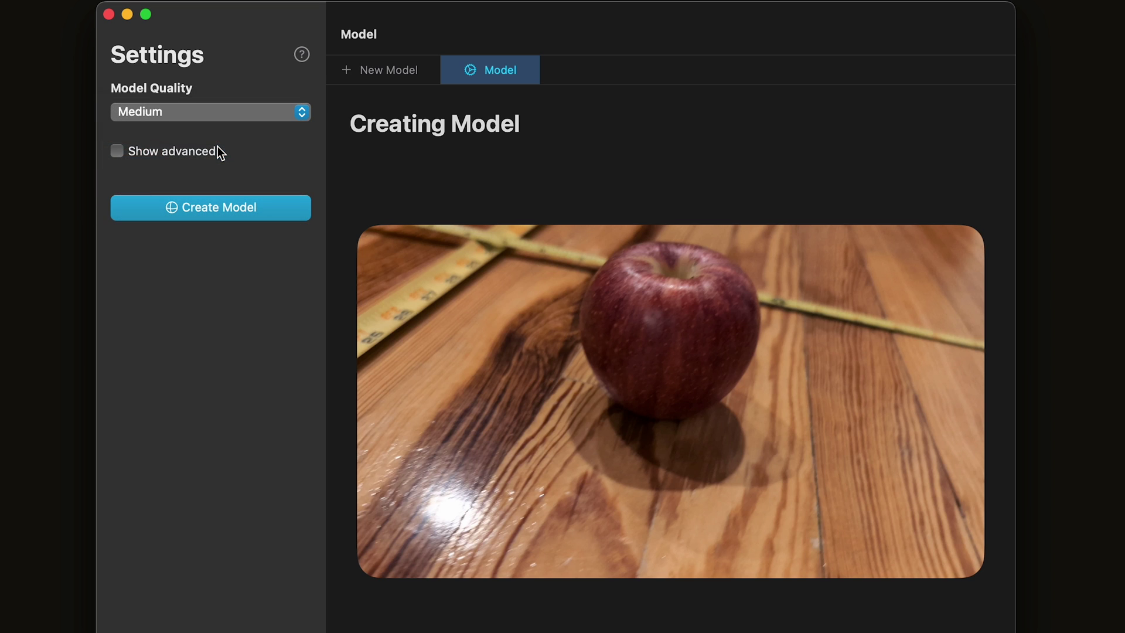
{"action": "left_click", "coordinate": [117, 152]}
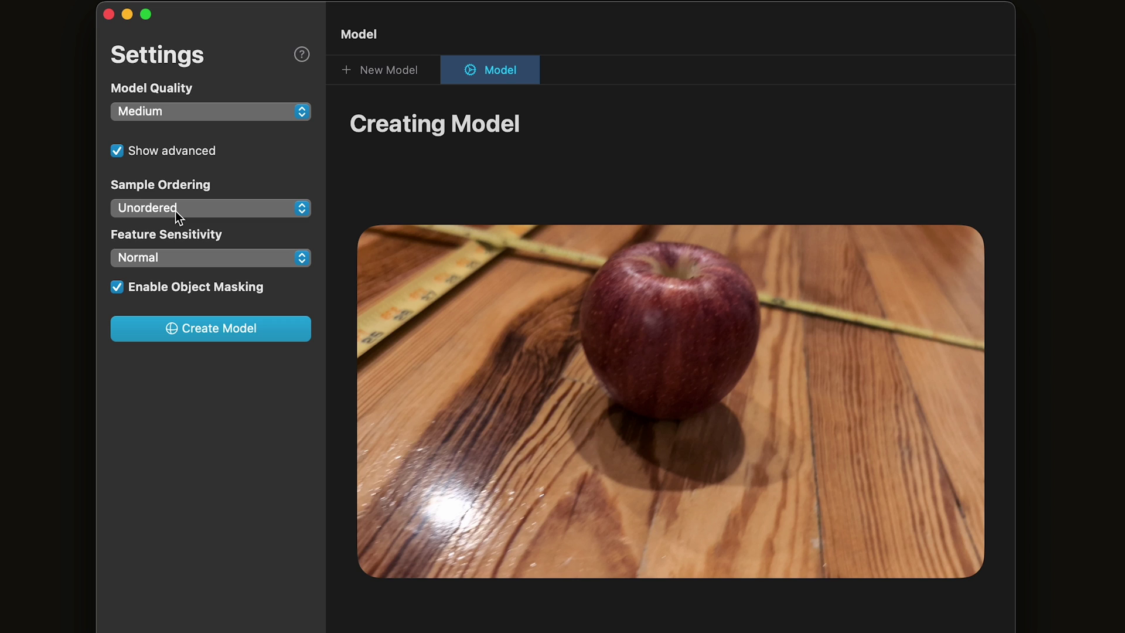
{"action": "left_click", "coordinate": [163, 257]}
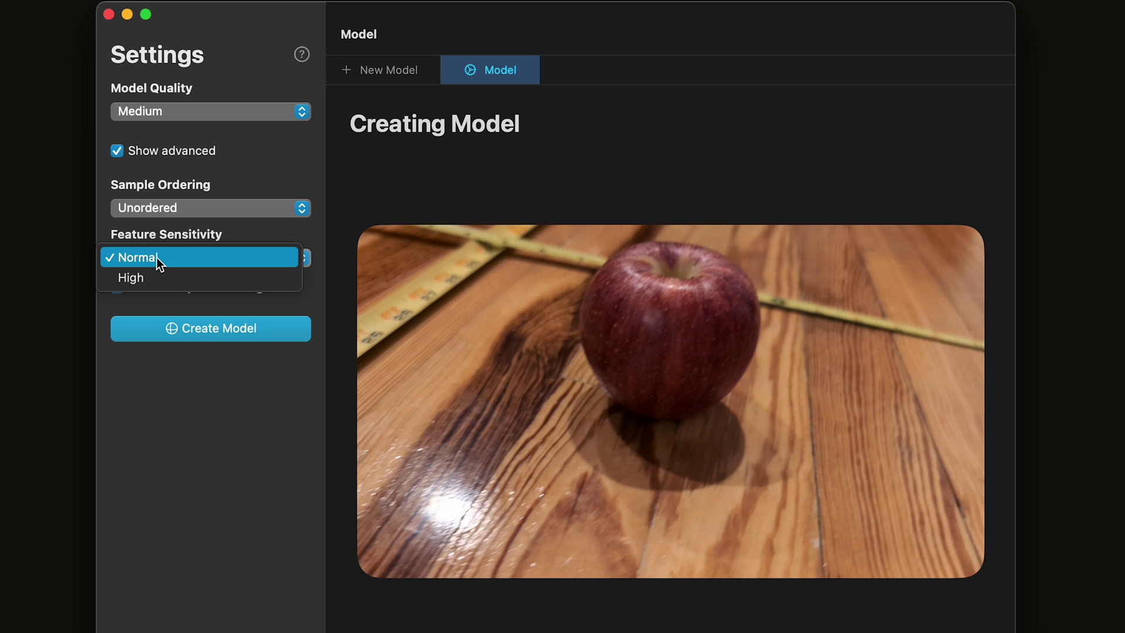
{"action": "left_click", "coordinate": [157, 258]}
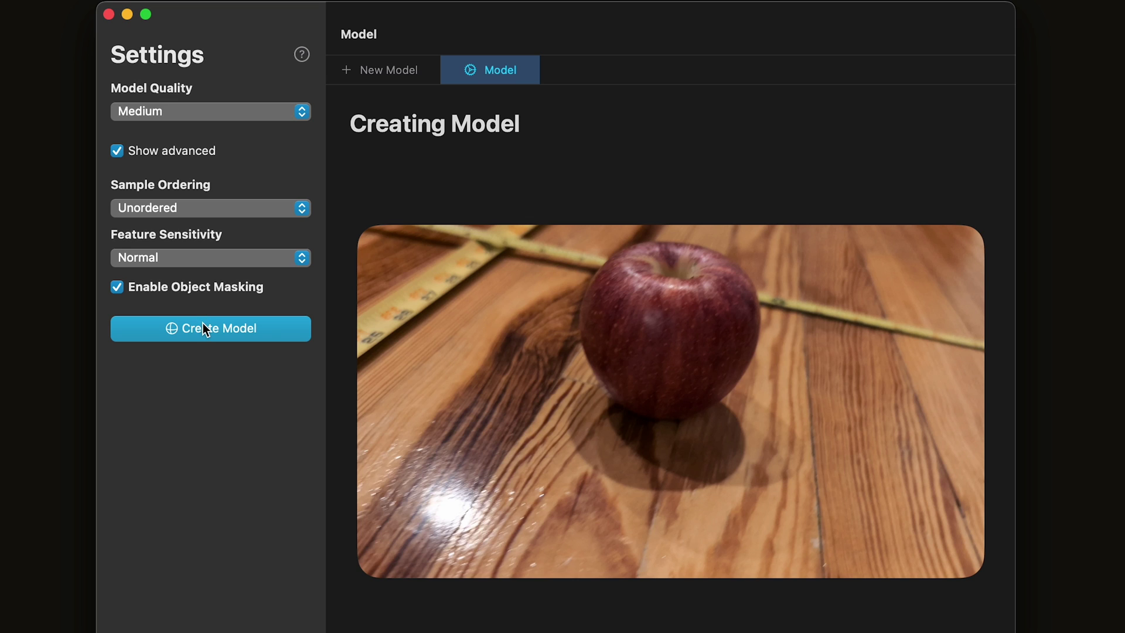
Create the textured apple model and turn the finished mesh to view it
{"action": "left_click", "coordinate": [203, 327]}
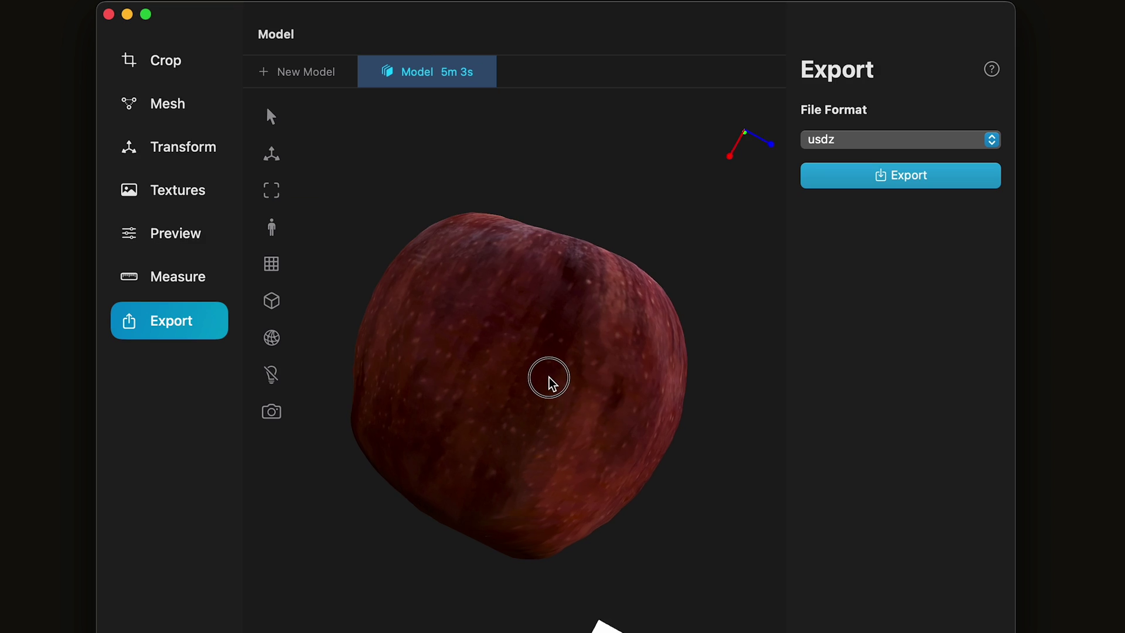
{"action": "left_click_drag", "start_coordinate": [547, 377], "coordinate": [562, 522]}
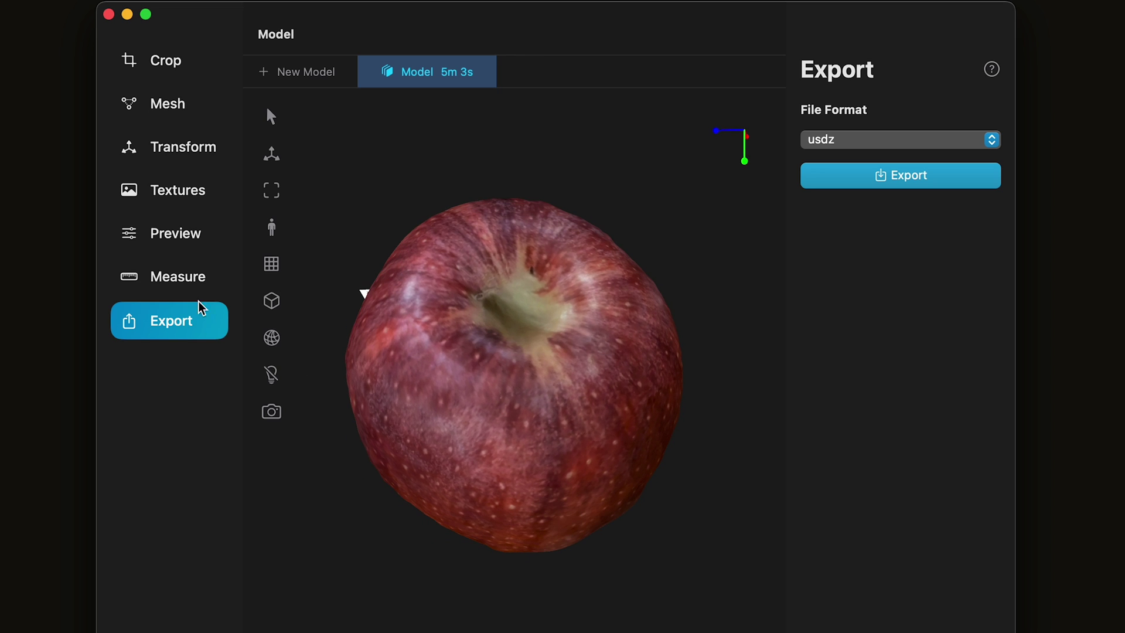
Turn on the grid floor beneath the apple model in the preview settings
{"action": "left_click", "coordinate": [176, 233]}
{"action": "left_click", "coordinate": [171, 146]}
{"action": "left_click", "coordinate": [585, 508]}
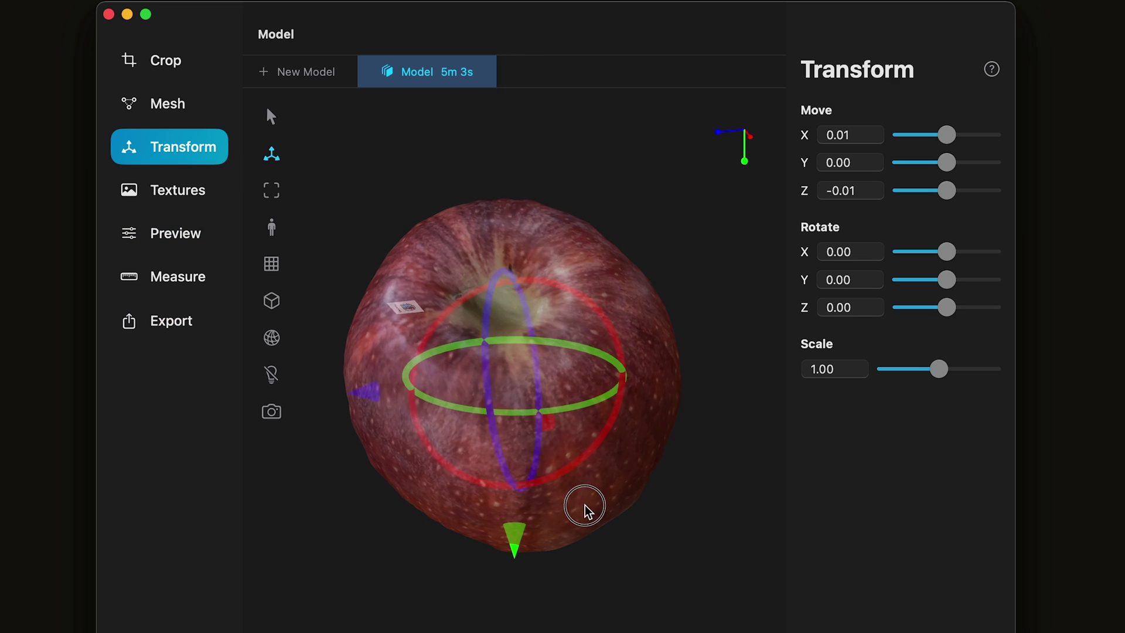
{"action": "left_click_drag", "start_coordinate": [585, 507], "coordinate": [653, 410]}
{"action": "left_click", "coordinate": [155, 107]}
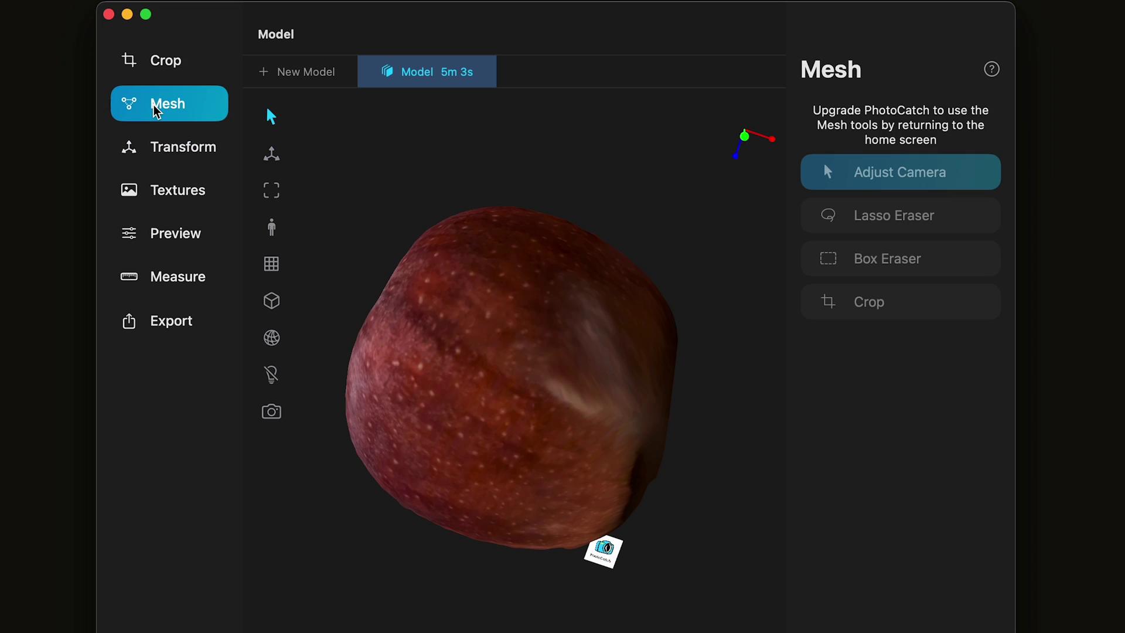
{"action": "left_click", "coordinate": [272, 264]}
{"action": "left_click_drag", "start_coordinate": [500, 445], "coordinate": [782, 317]}
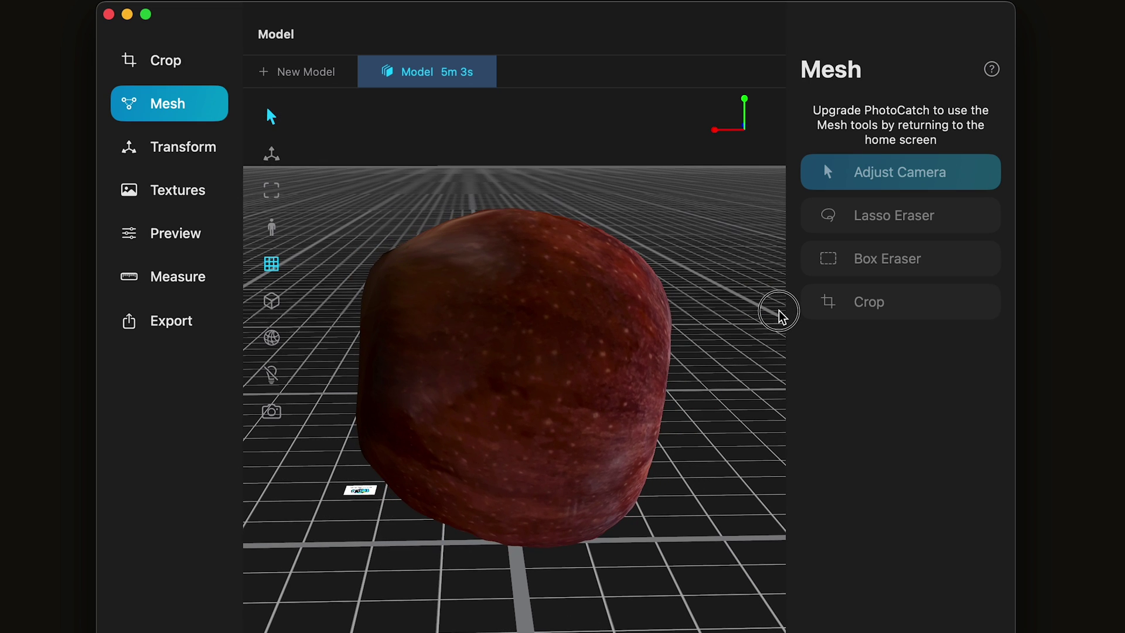
Rotate the apple -96.25° on Z and move it to X -0.40, Y 0.27
{"action": "left_click", "coordinate": [200, 149]}
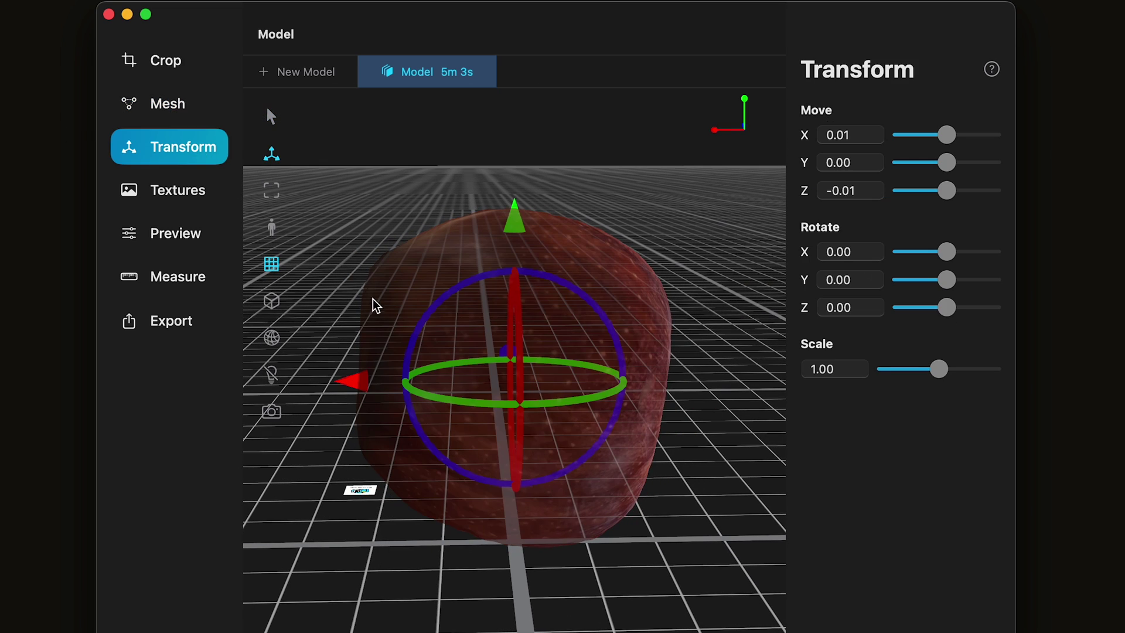
{"action": "left_click_drag", "start_coordinate": [498, 276], "coordinate": [437, 300]}
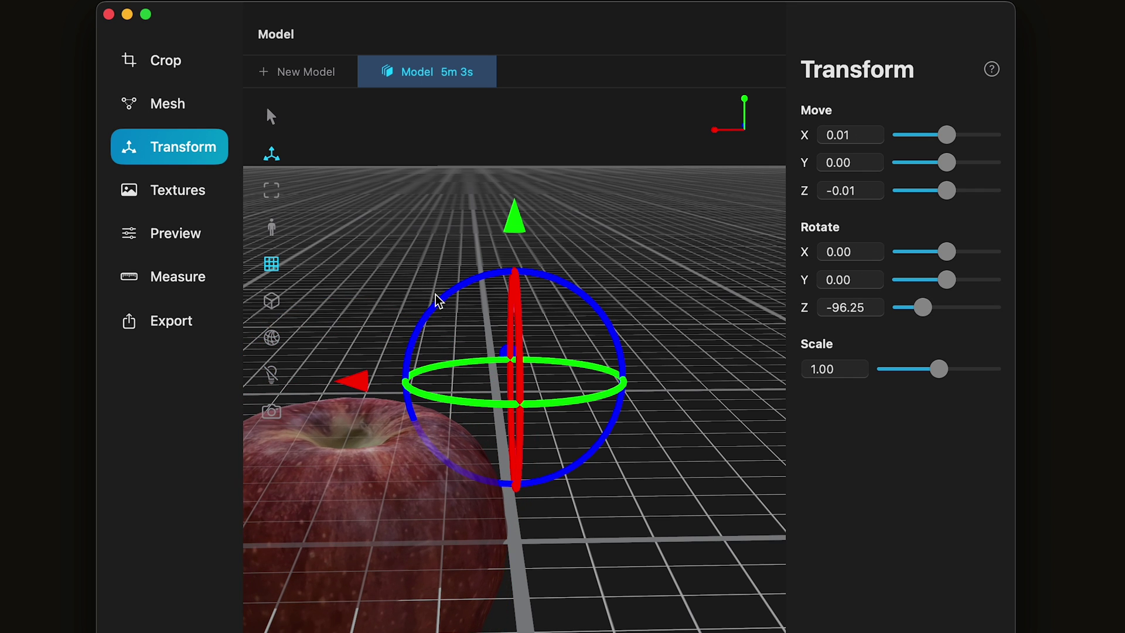
{"action": "mouse_move", "coordinate": [515, 220]}
{"action": "left_mouse_down"}
{"action": "mouse_move", "coordinate": [512, 188]}
{"action": "mouse_move", "coordinate": [509, 218]}
{"action": "left_mouse_up"}
{"action": "mouse_move", "coordinate": [352, 188]}
{"action": "left_mouse_down"}
{"action": "mouse_move", "coordinate": [384, 190]}
{"action": "mouse_move", "coordinate": [351, 191]}
{"action": "mouse_move", "coordinate": [360, 193]}
{"action": "left_mouse_up"}
Nudge the Crop X-axis Right boundary slightly left, keeping the apple enclosed, and return to Mesh
{"action": "left_click", "coordinate": [169, 103]}
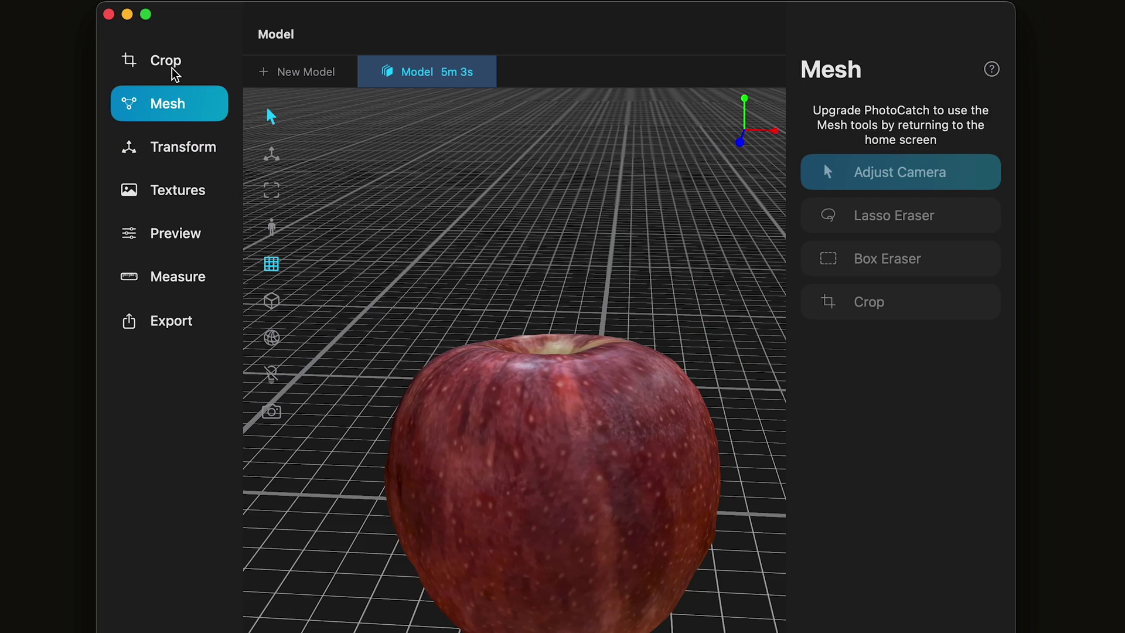
{"action": "left_click", "coordinate": [172, 69]}
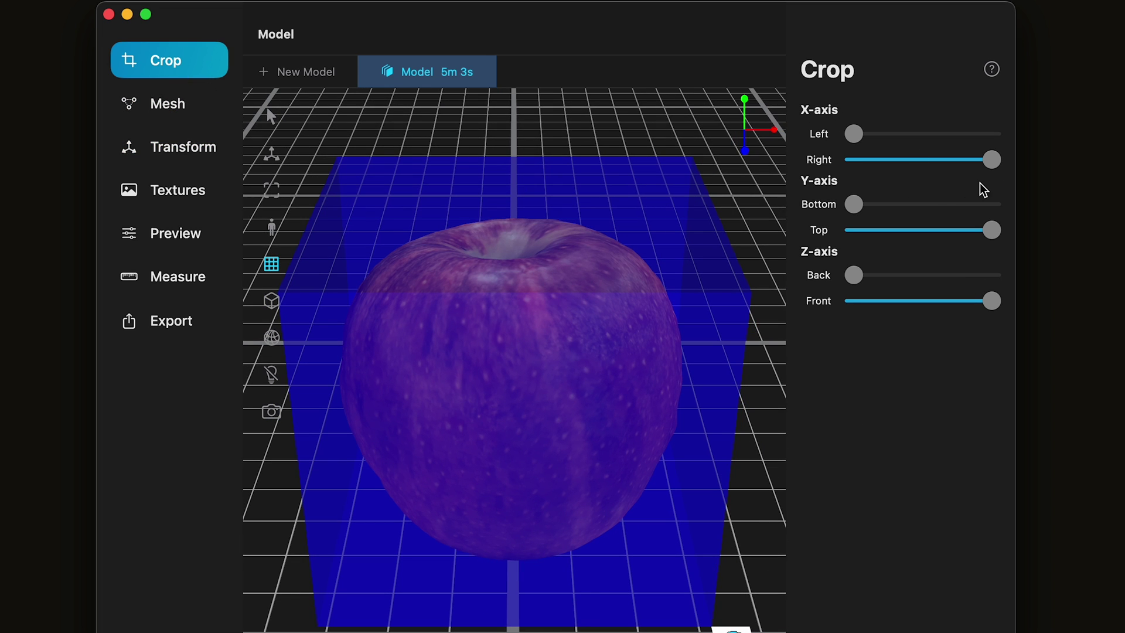
{"action": "left_click_drag", "start_coordinate": [987, 167], "coordinate": [981, 164]}
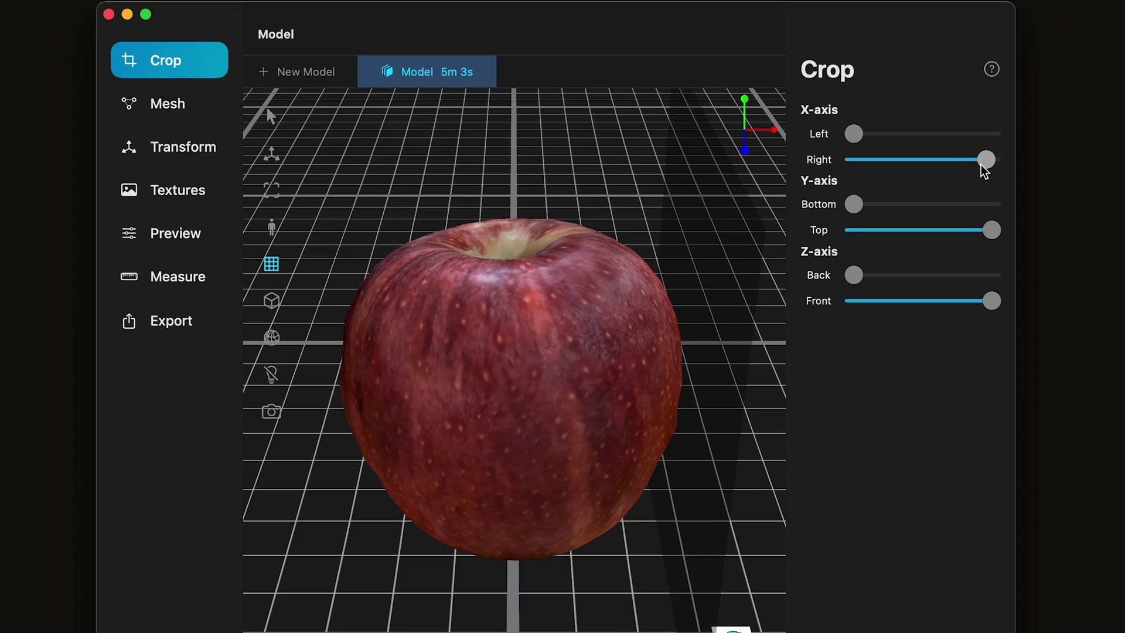
{"action": "left_click_drag", "start_coordinate": [620, 357], "coordinate": [510, 359]}
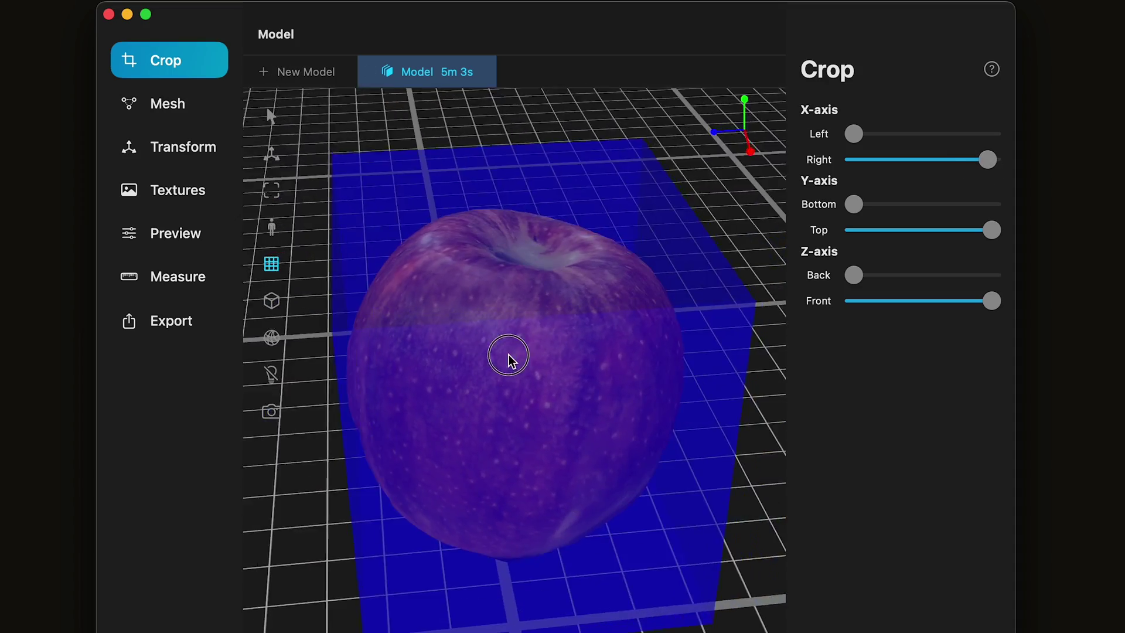
{"action": "left_click", "coordinate": [169, 103]}
{"action": "left_click_drag", "start_coordinate": [439, 410], "coordinate": [686, 422]}
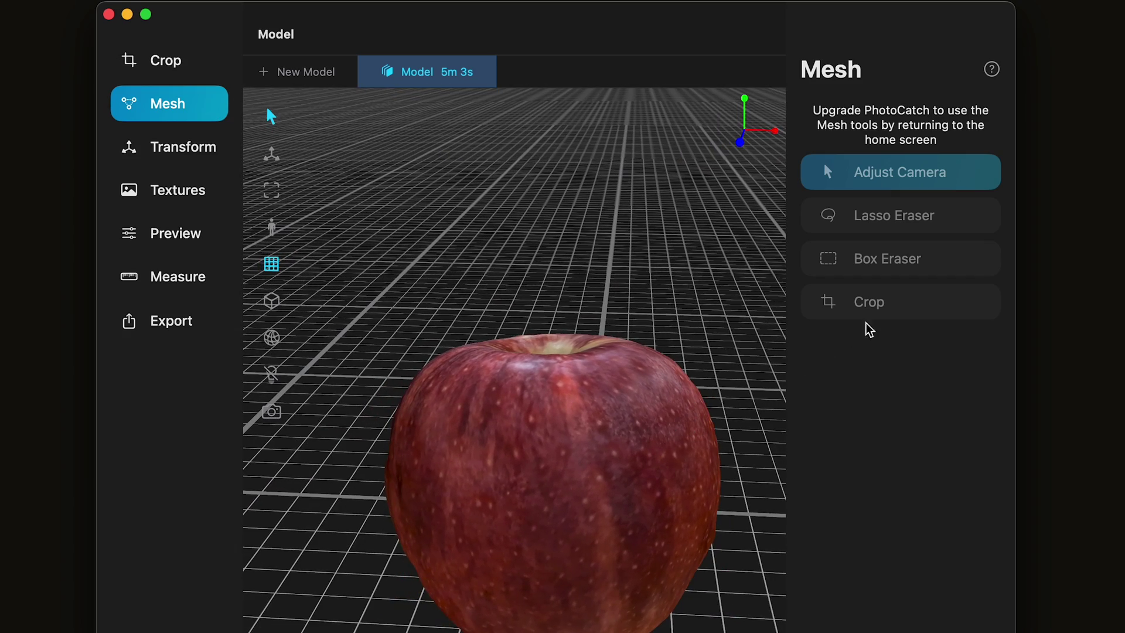
Export the apple as obj, original file included, to the Desktop as apple-obj
{"action": "left_click", "coordinate": [170, 320]}
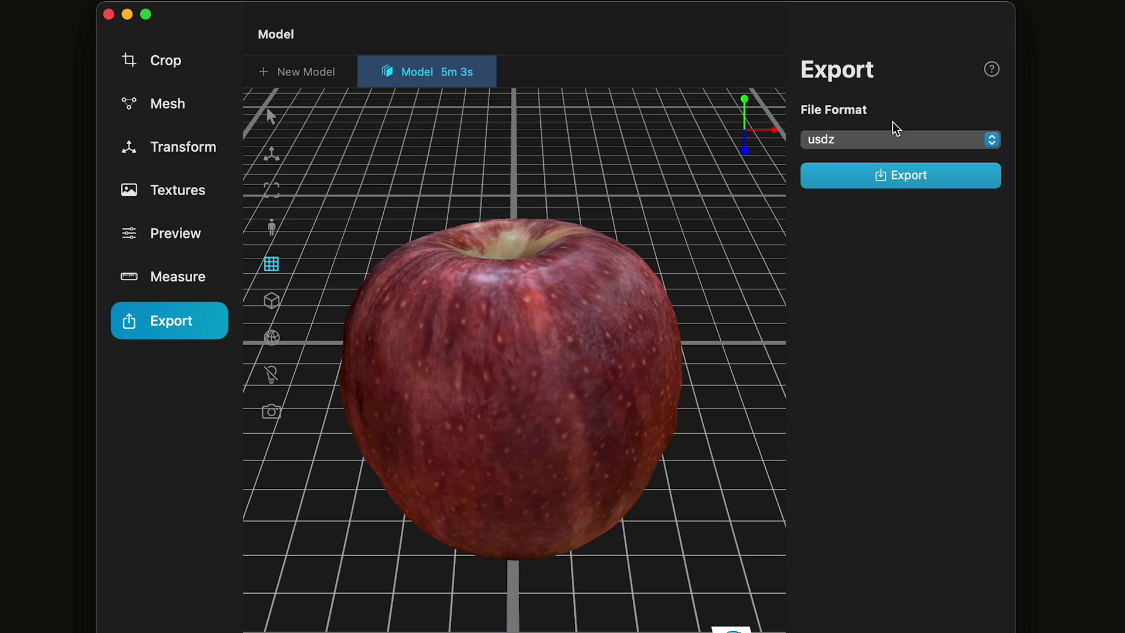
{"action": "left_click", "coordinate": [835, 148]}
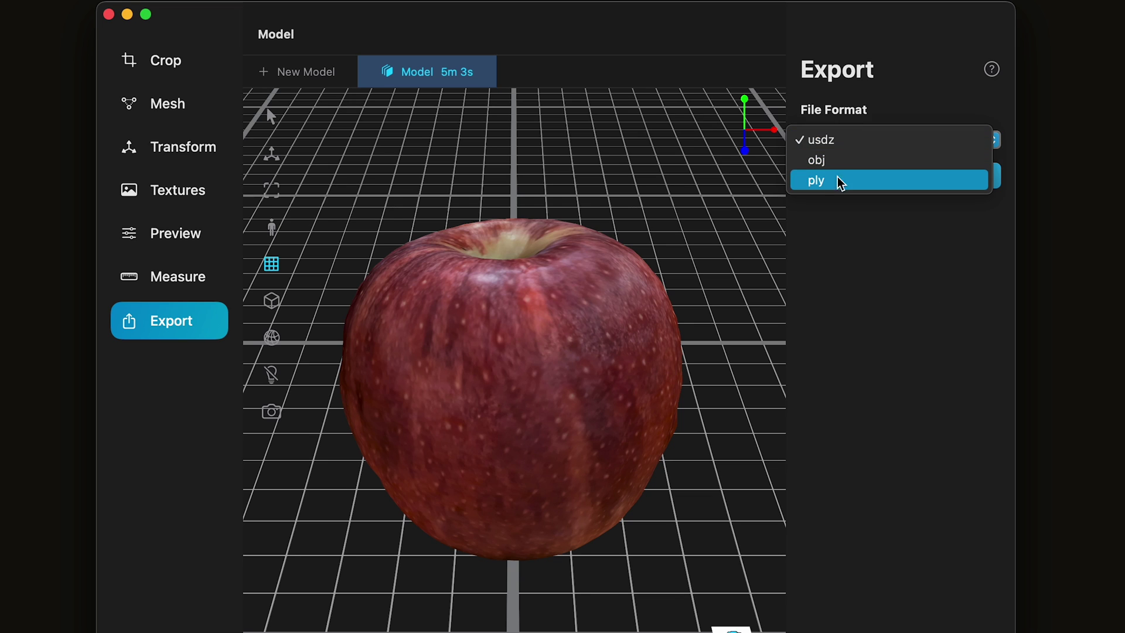
{"action": "left_click", "coordinate": [836, 237]}
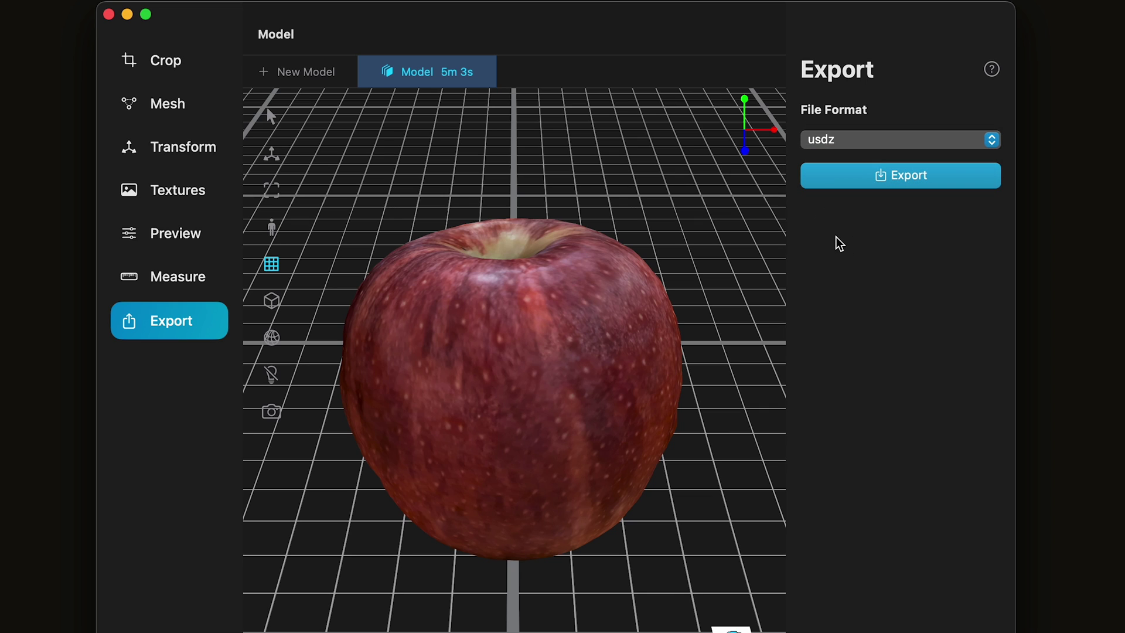
{"action": "left_click", "coordinate": [911, 136]}
{"action": "left_click", "coordinate": [853, 157]}
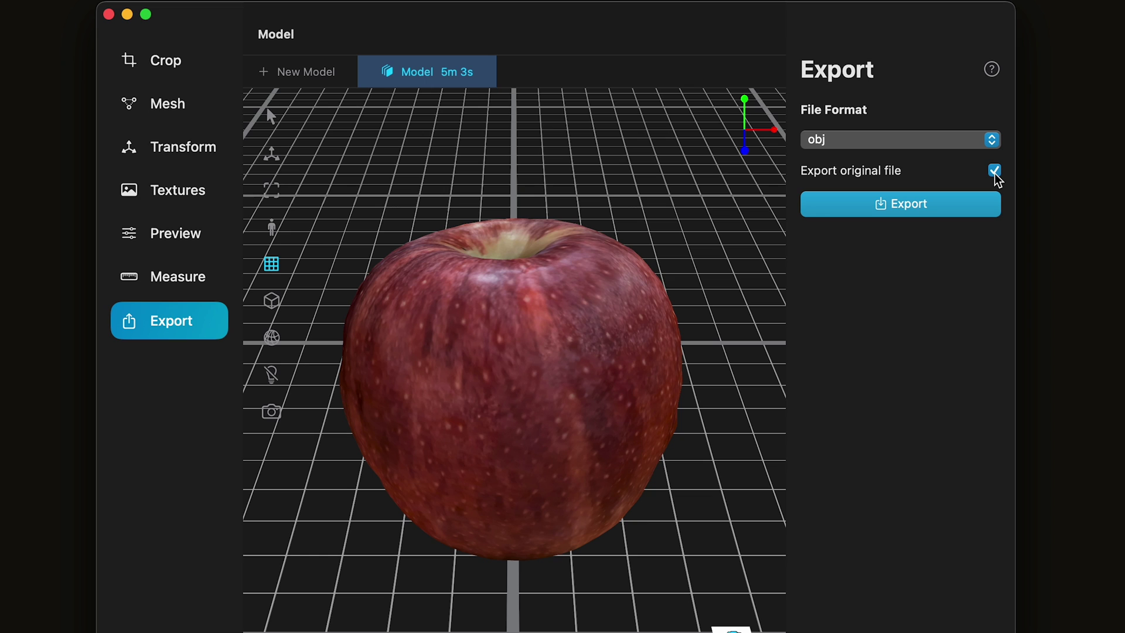
{"action": "left_click", "coordinate": [917, 203]}
{"action": "type", "text": "apply-"}
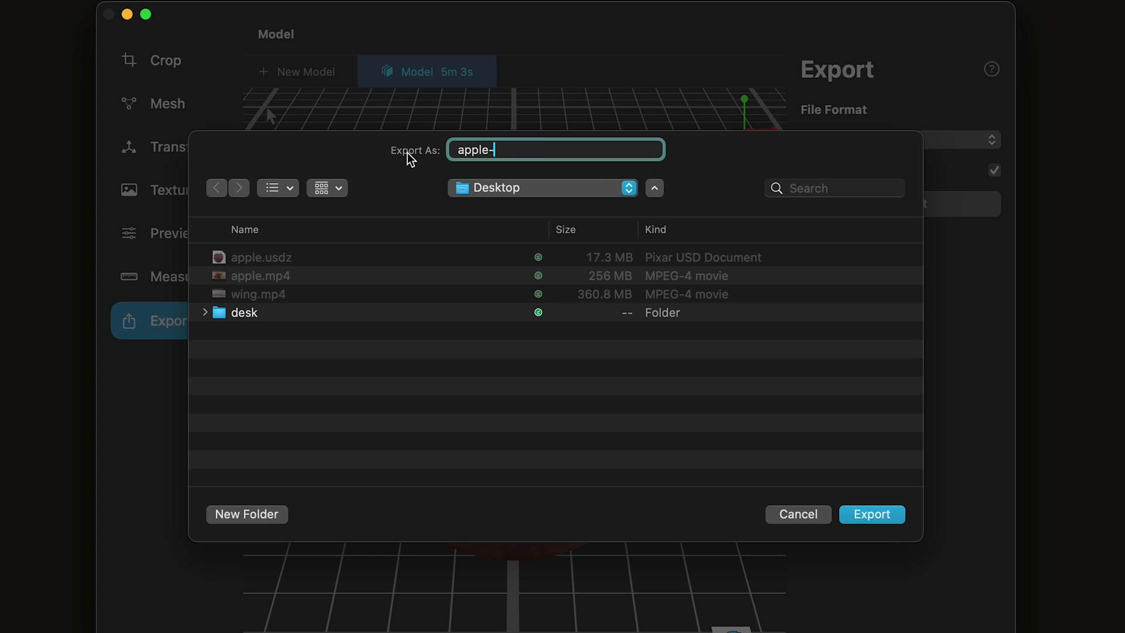
{"action": "type", "text": "obj"}
{"action": "key", "text": "Return"}
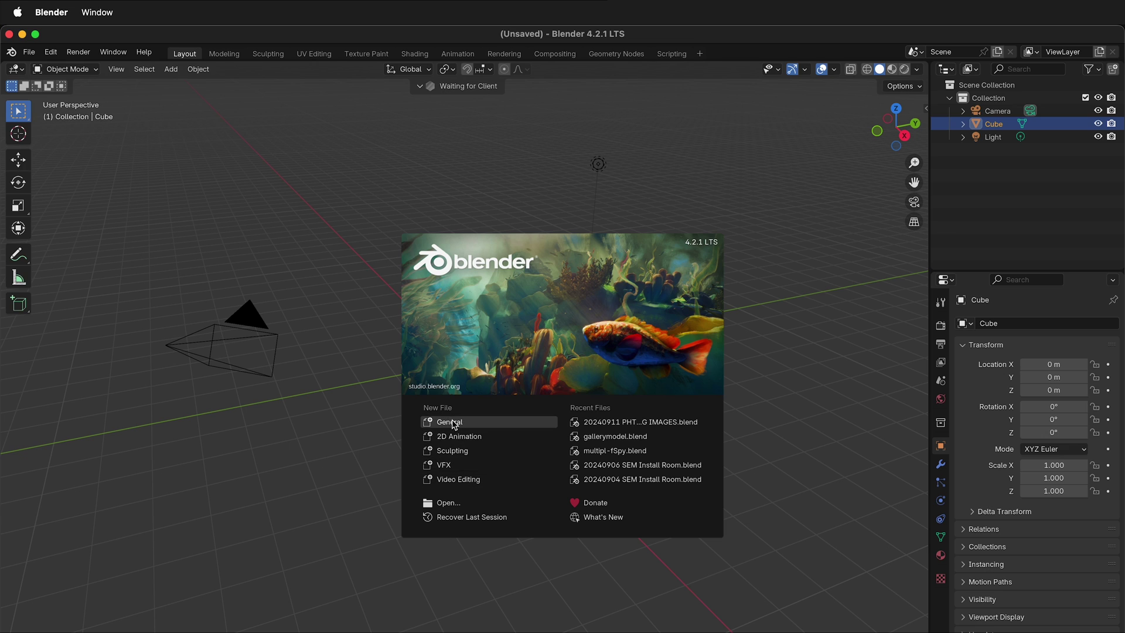
Open a General scene and import apple-obj/baked_mesh.obj as a Wavefront OBJ
{"action": "left_click", "coordinate": [454, 422]}
{"action": "left_click", "coordinate": [29, 52]}
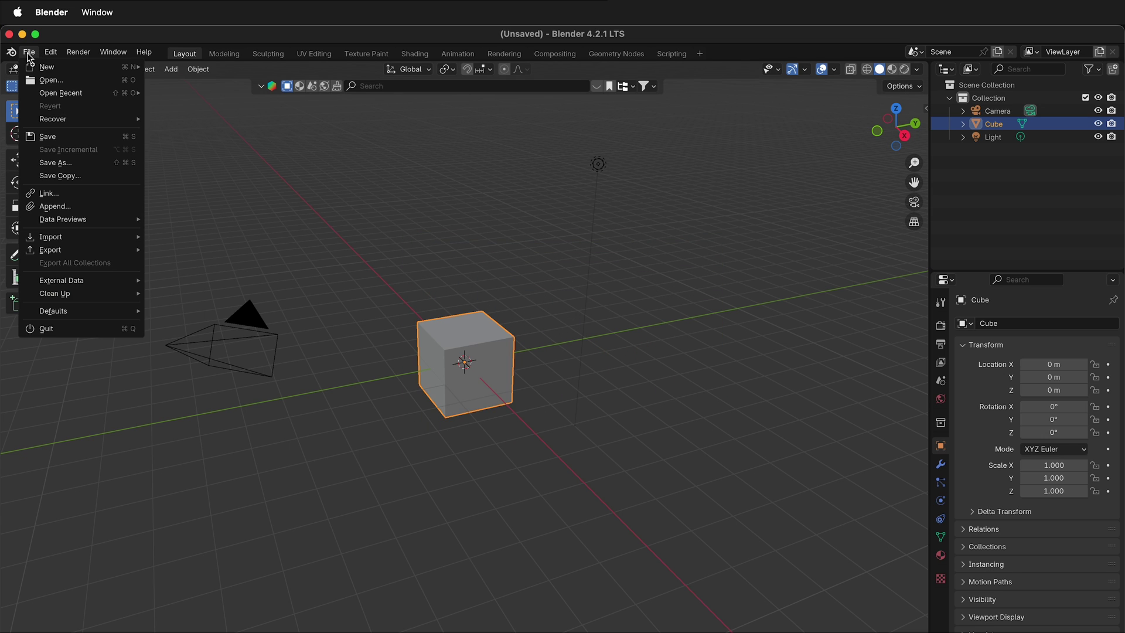
{"action": "mouse_move", "coordinate": [57, 237]}
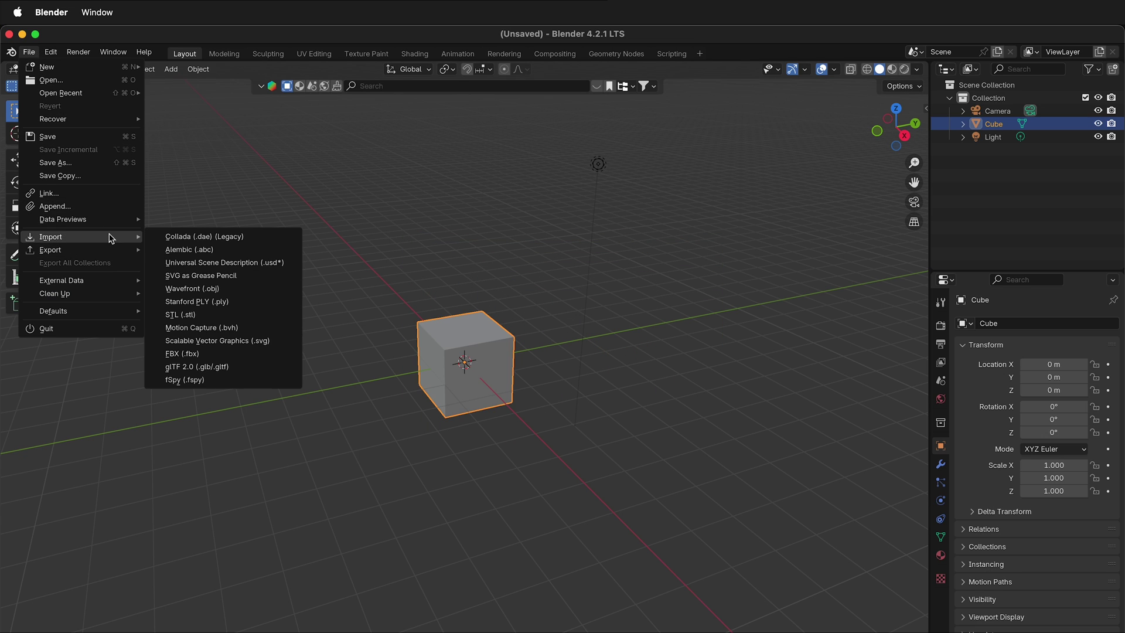
{"action": "left_click", "coordinate": [212, 288]}
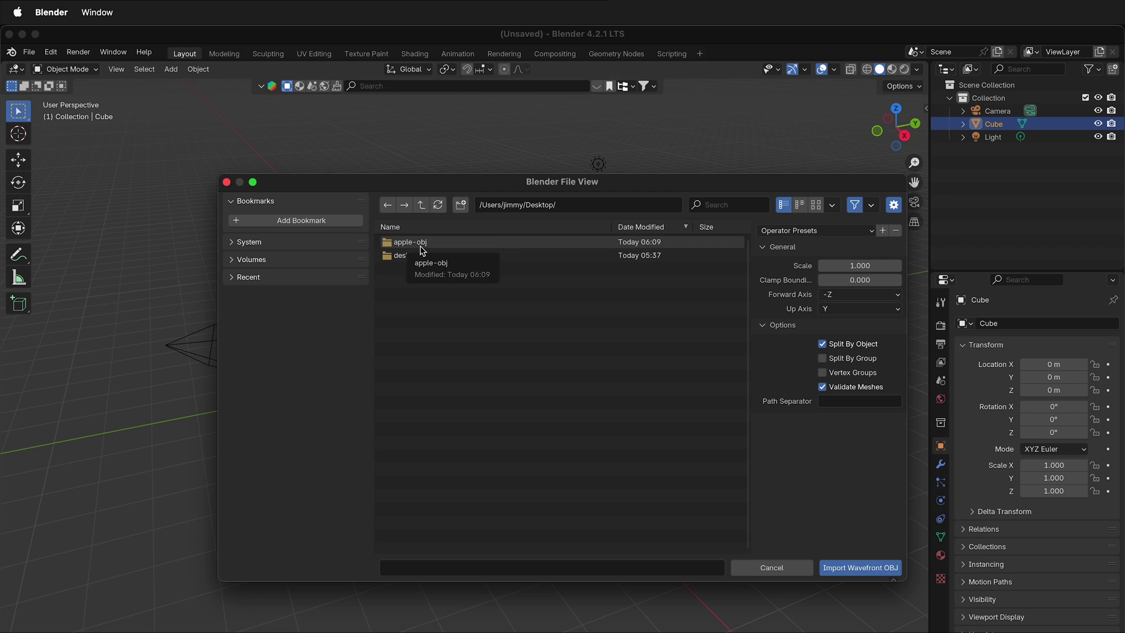
{"action": "left_click", "coordinate": [422, 242]}
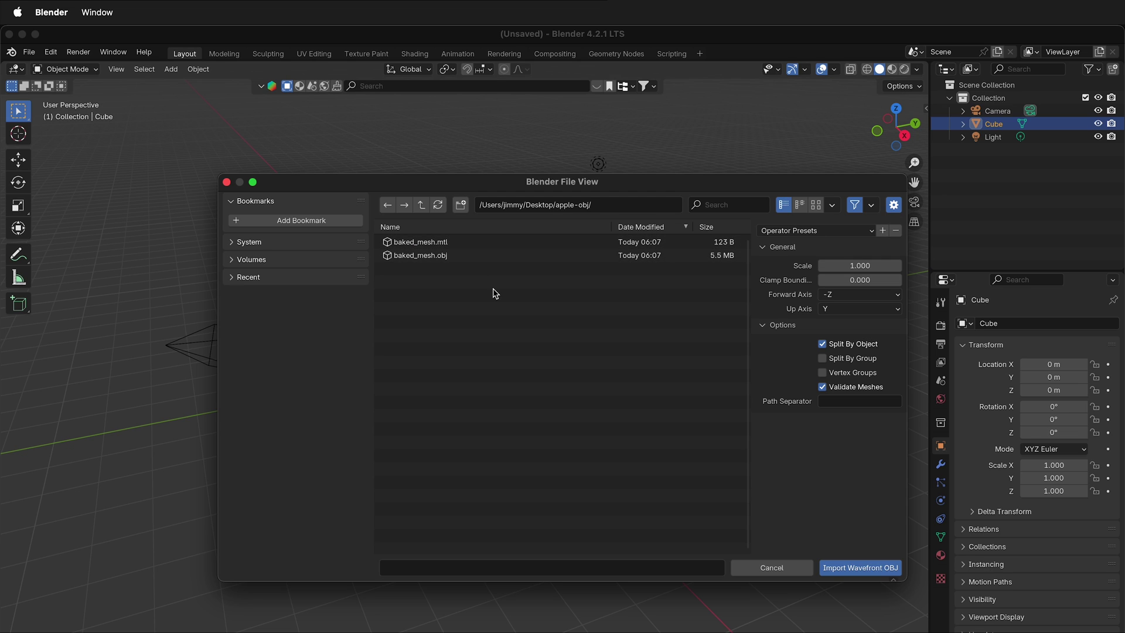
{"action": "left_click", "coordinate": [420, 256]}
{"action": "left_click", "coordinate": [850, 569]}
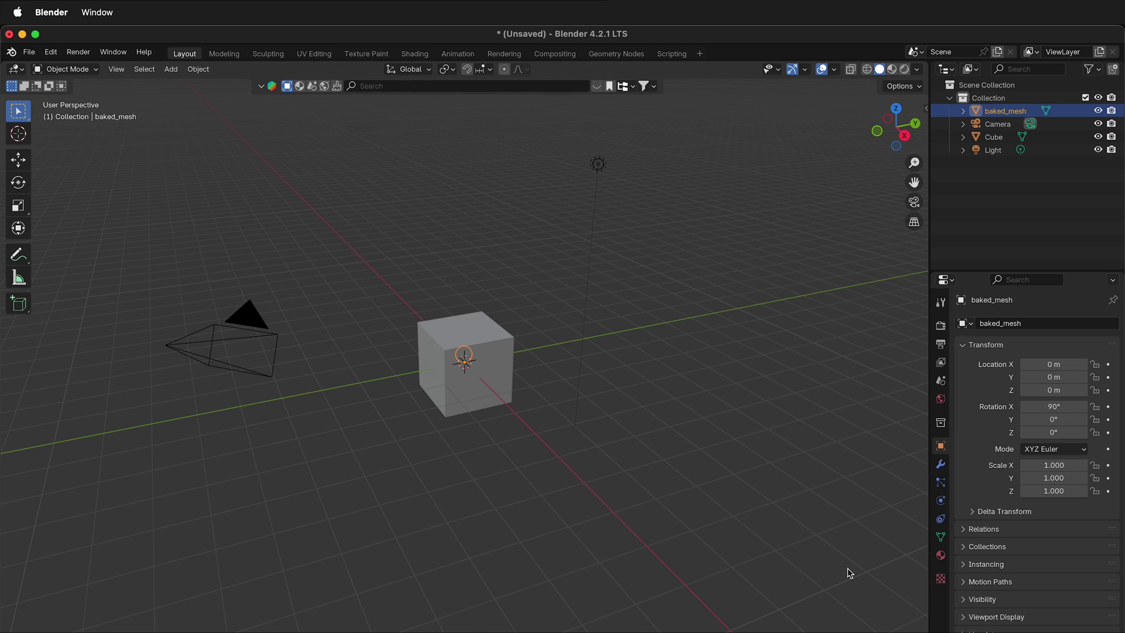
Delete the default cube from the Blender scene
{"action": "left_click", "coordinate": [465, 406]}
{"action": "key", "text": "x"}
{"action": "left_click", "coordinate": [465, 407]}
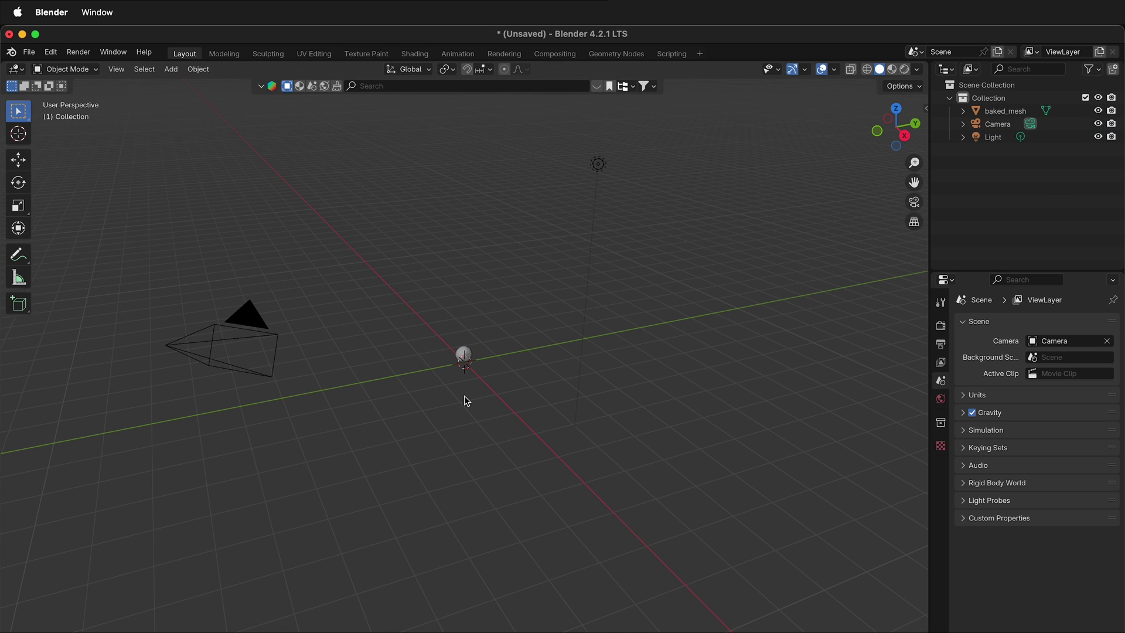
{"action": "scroll", "coordinate": [467, 401], "scroll_direction": "up", "scroll_amount": 10}
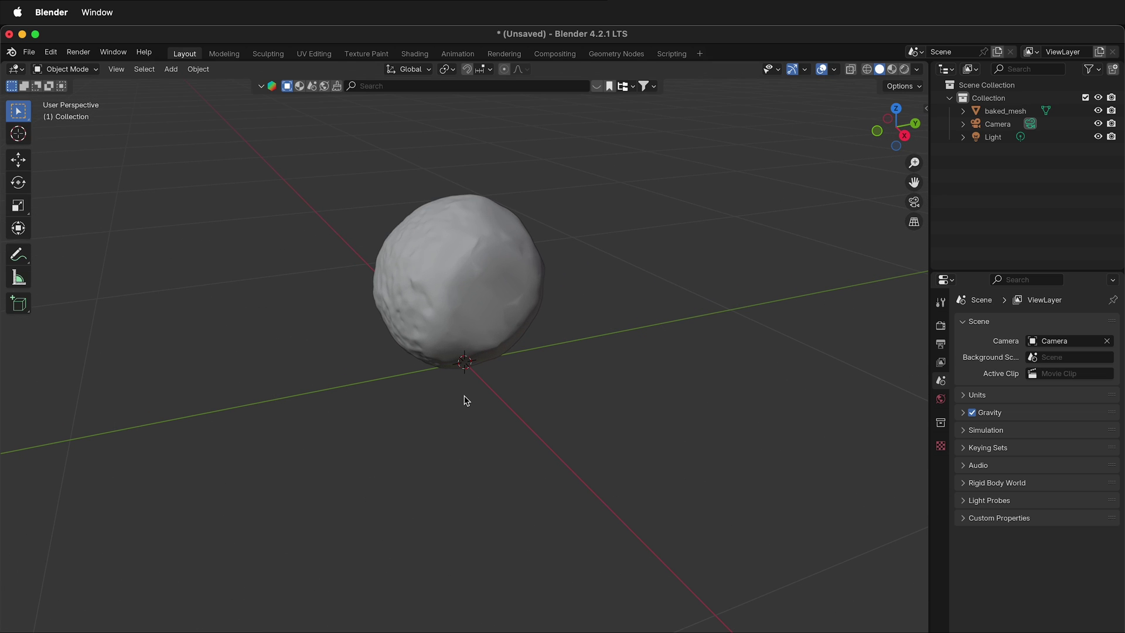
Select baked_mesh and switch to Material Preview shading to show its texture
{"action": "left_click", "coordinate": [436, 305]}
{"action": "scroll", "coordinate": [436, 304], "scroll_direction": "left", "scroll_amount": 10}
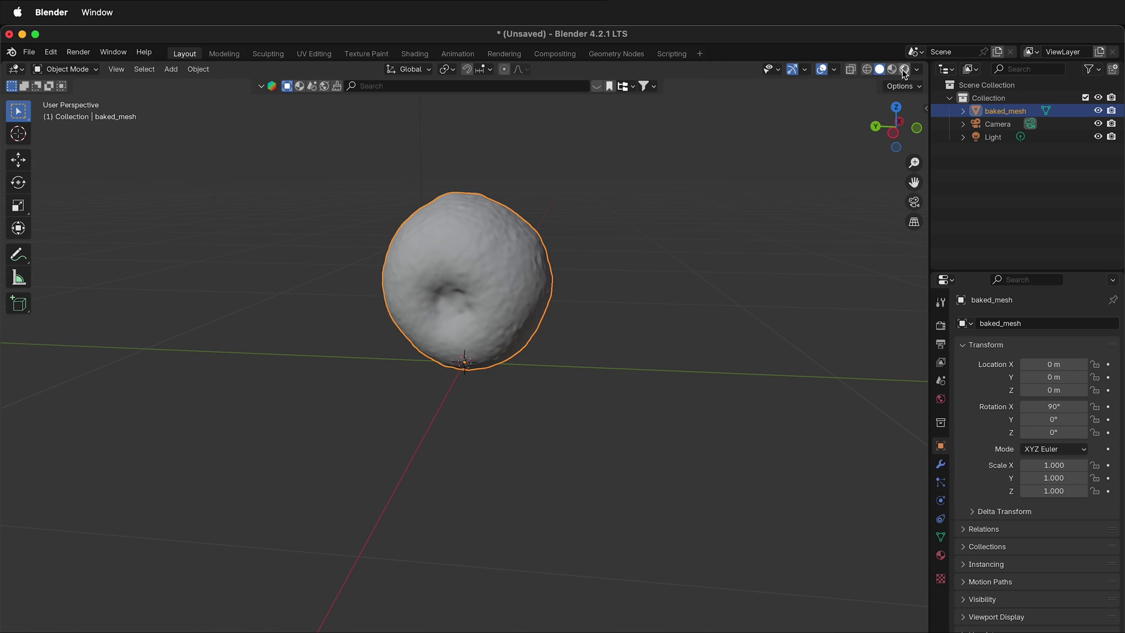
{"action": "key", "text": "z"}
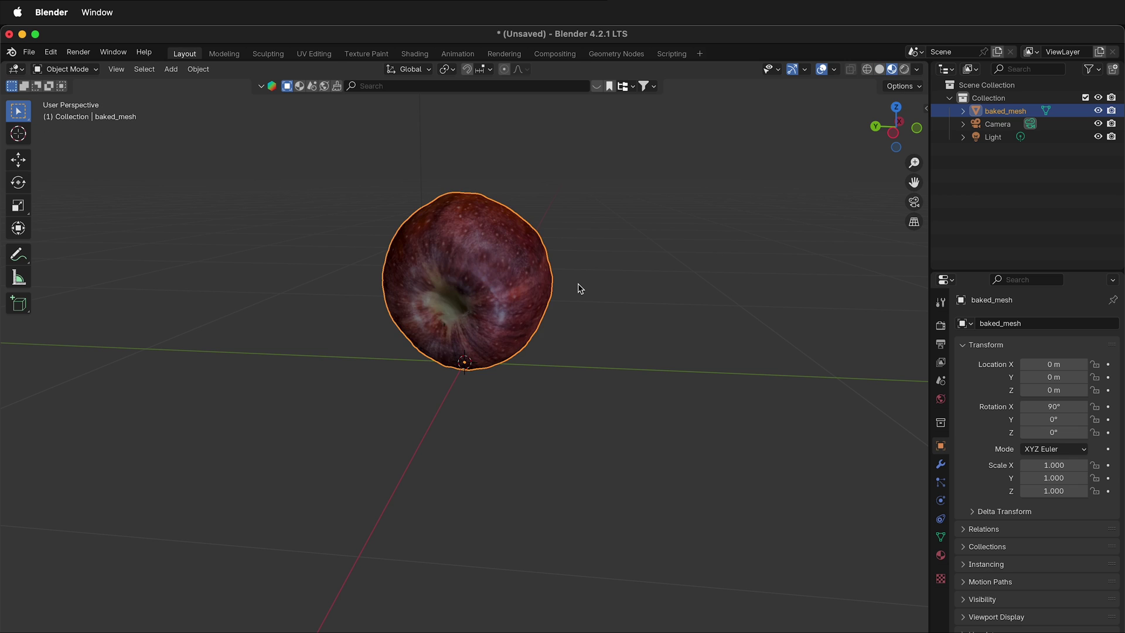
{"action": "scroll", "coordinate": [484, 321], "scroll_direction": "left", "scroll_amount": 10}
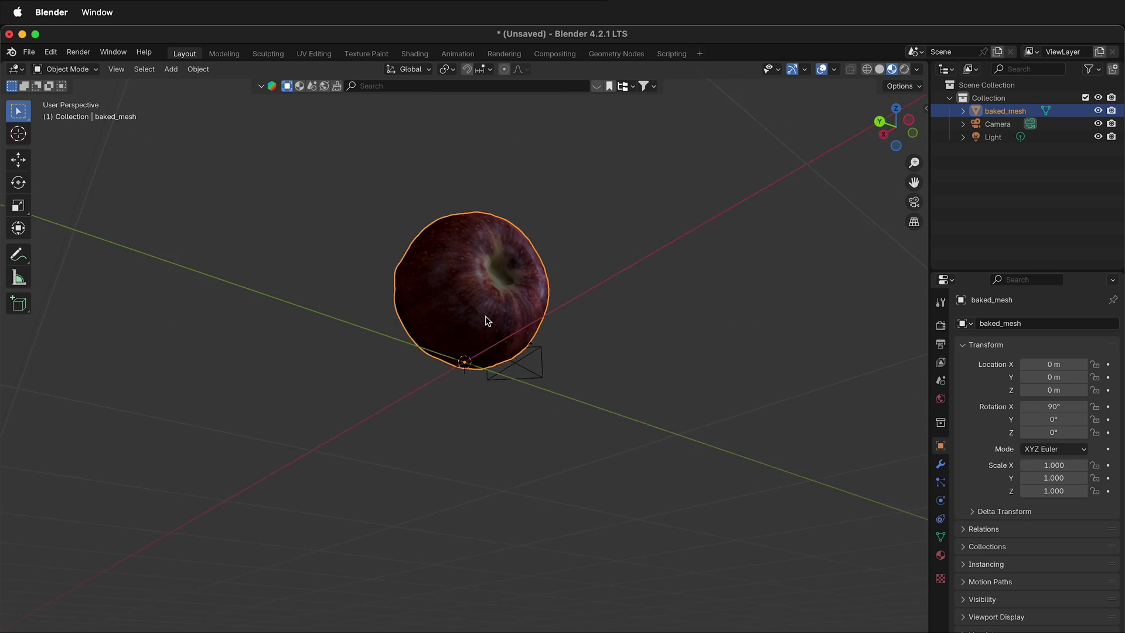
{"action": "scroll", "coordinate": [486, 321], "scroll_direction": "left", "scroll_amount": 10}
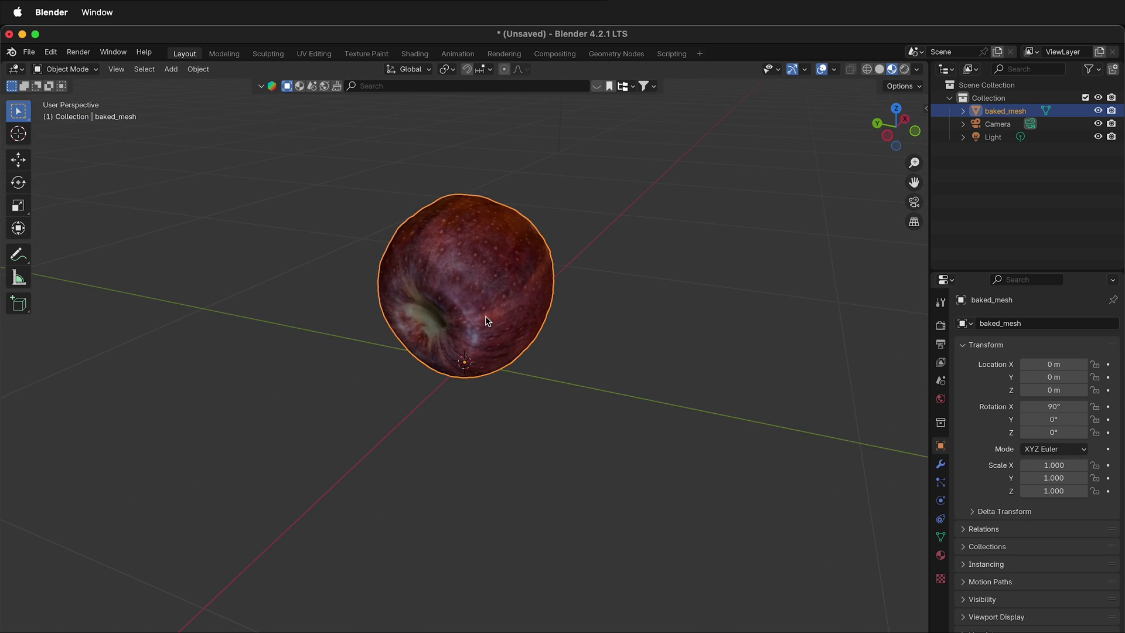
Rotate the apple 93.341° on Y and move it to X -0.24938 m, Z 0.2325 m
{"action": "left_click", "coordinate": [876, 129]}
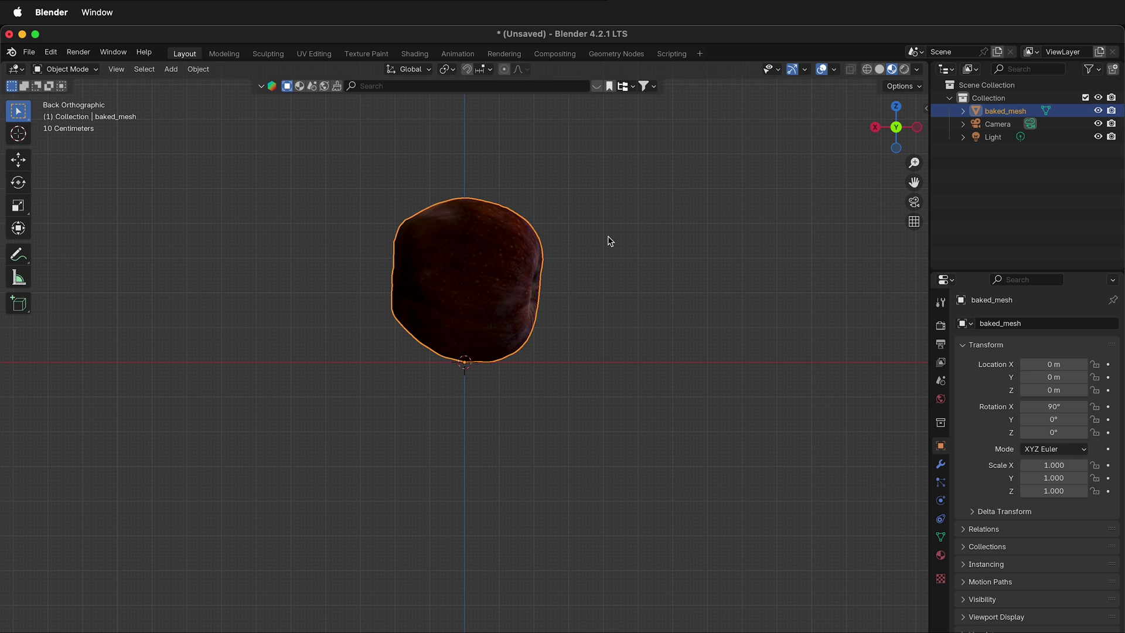
{"action": "key", "text": "r"}
{"action": "left_click", "coordinate": [315, 213]}
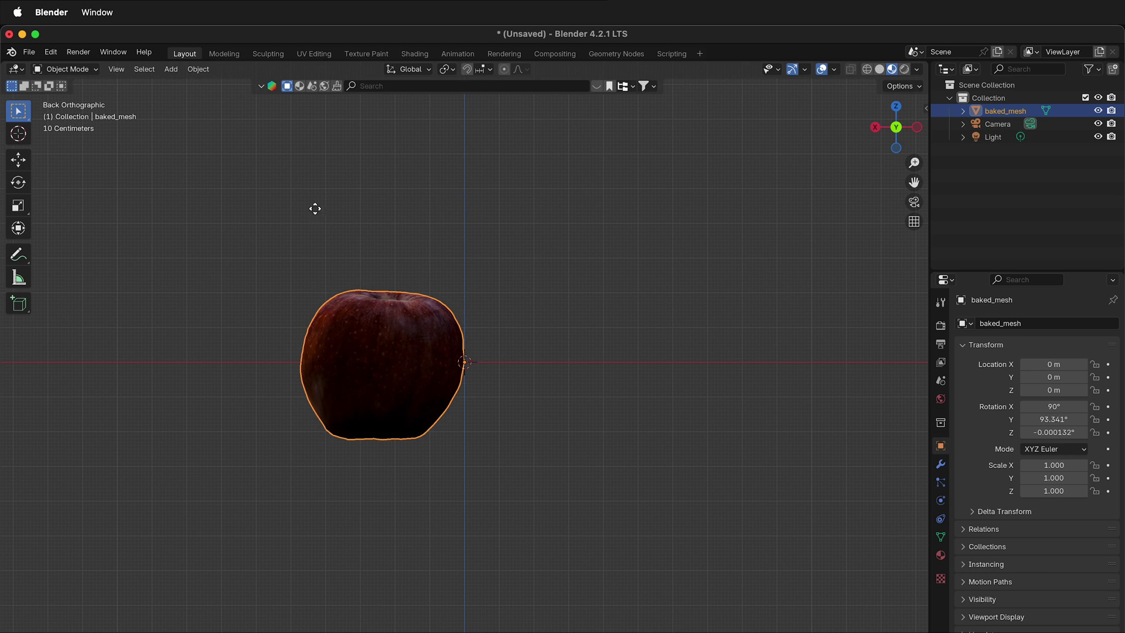
{"action": "left_click", "coordinate": [402, 127]}
{"action": "scroll", "coordinate": [432, 277], "scroll_direction": "up", "scroll_amount": 5}
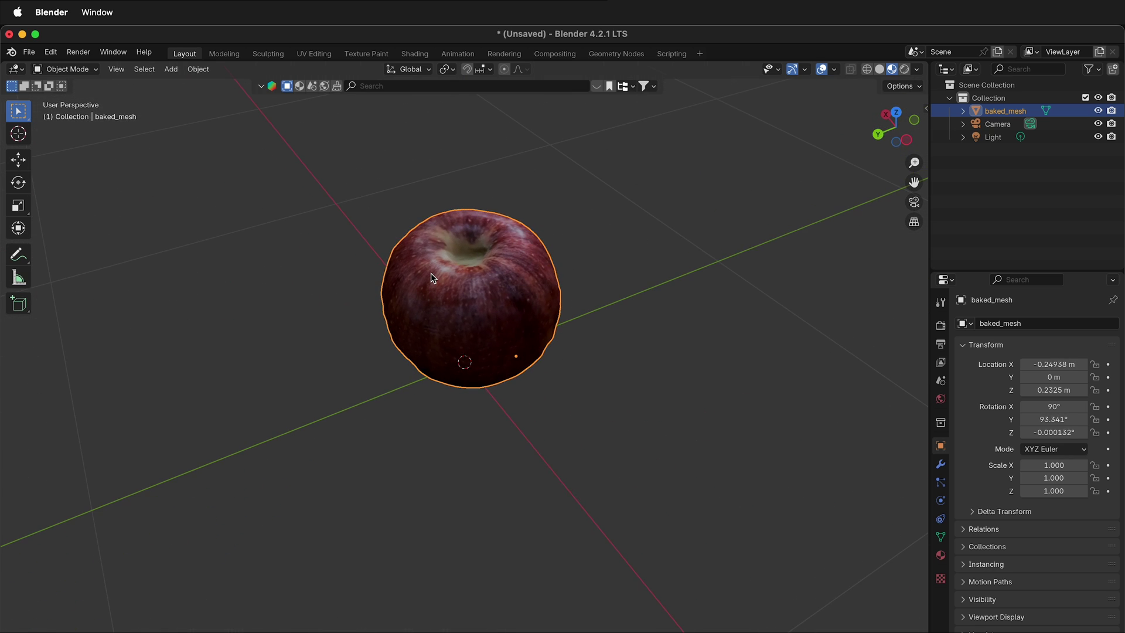